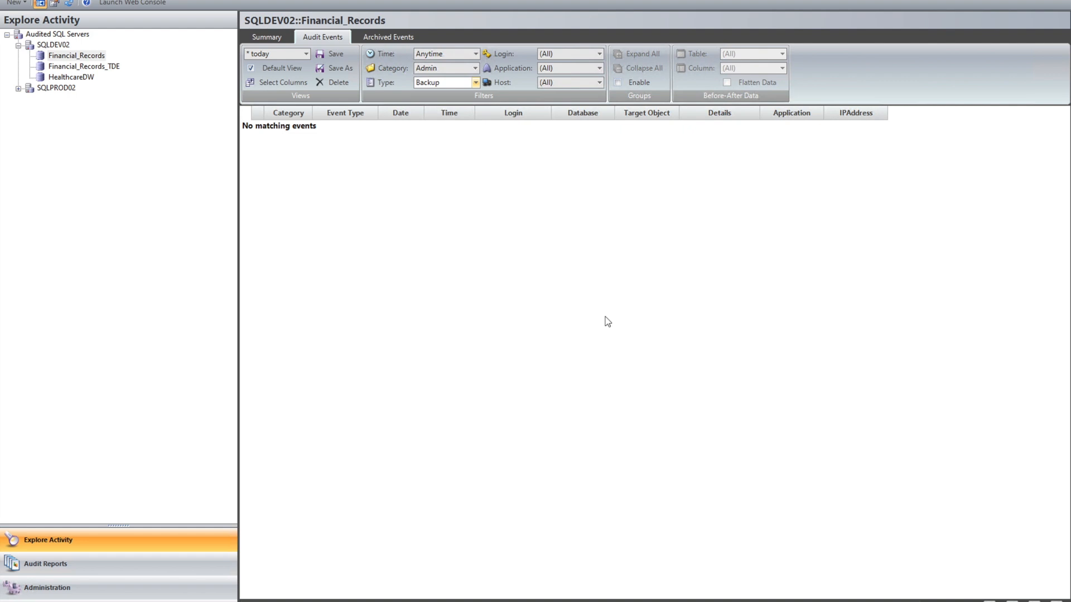
Inspect the login, type, application and SQL statement of the newest SQLPROD02 backup event, then look through the backup event list
click(55, 89)
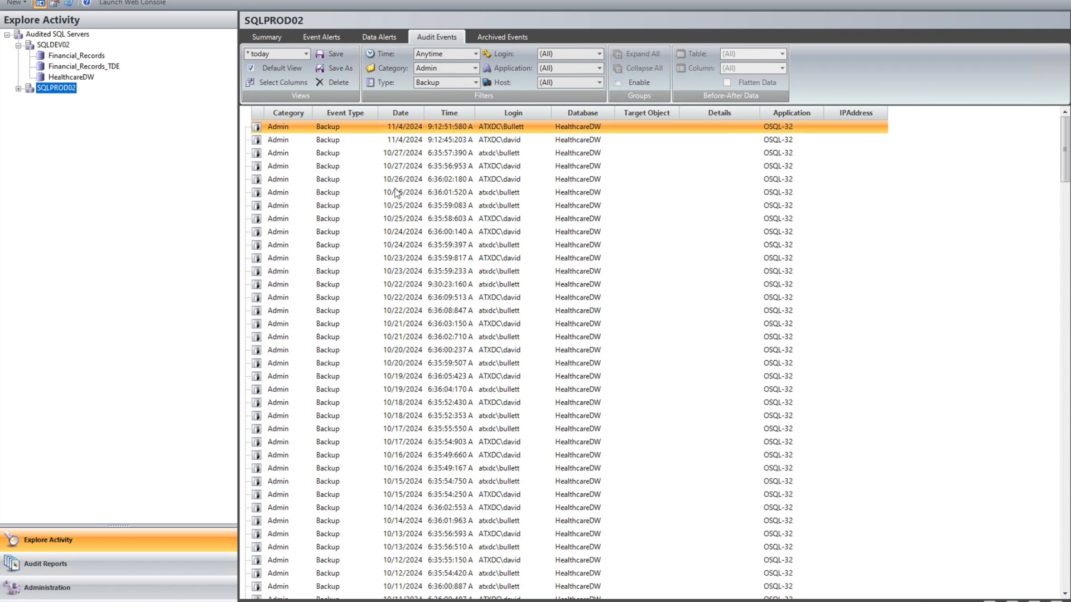
double_click(513, 126)
drag(616, 209, 550, 209)
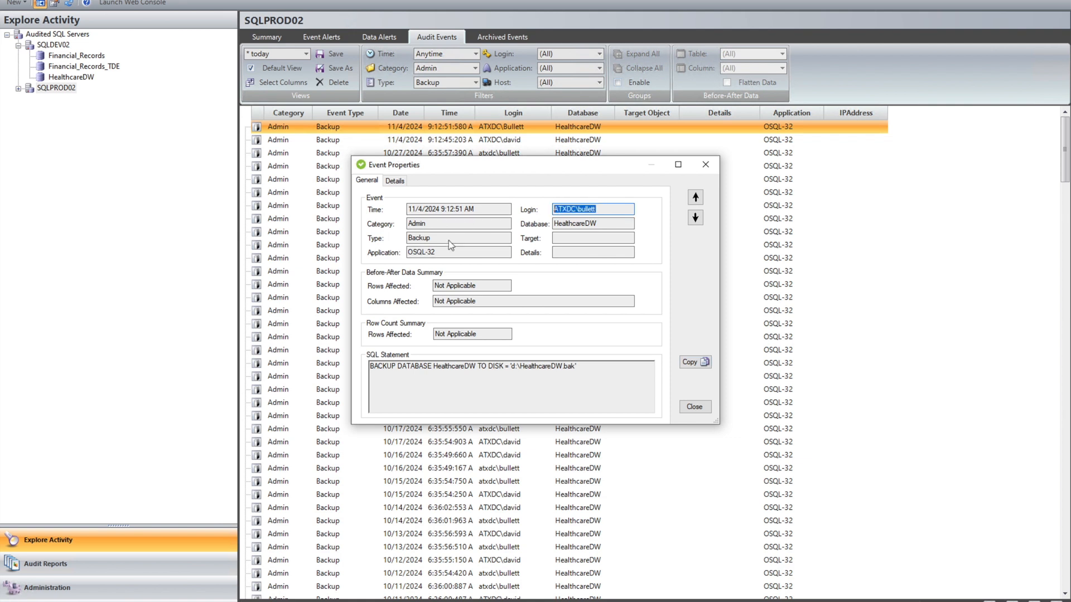
drag(447, 238, 368, 247)
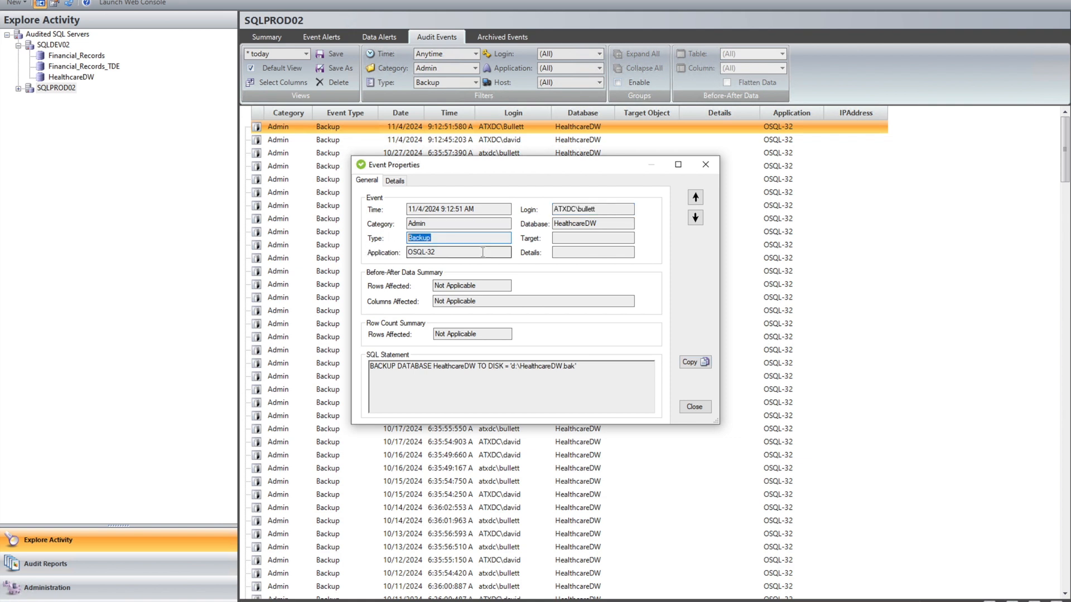
drag(470, 252, 366, 252)
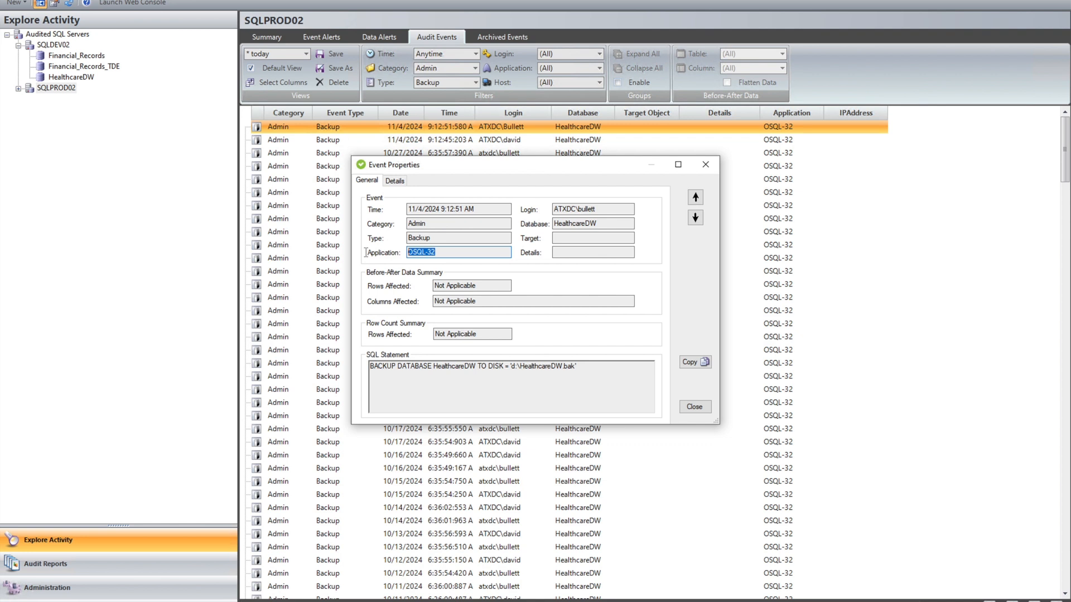
click(570, 372)
drag(351, 367, 349, 367)
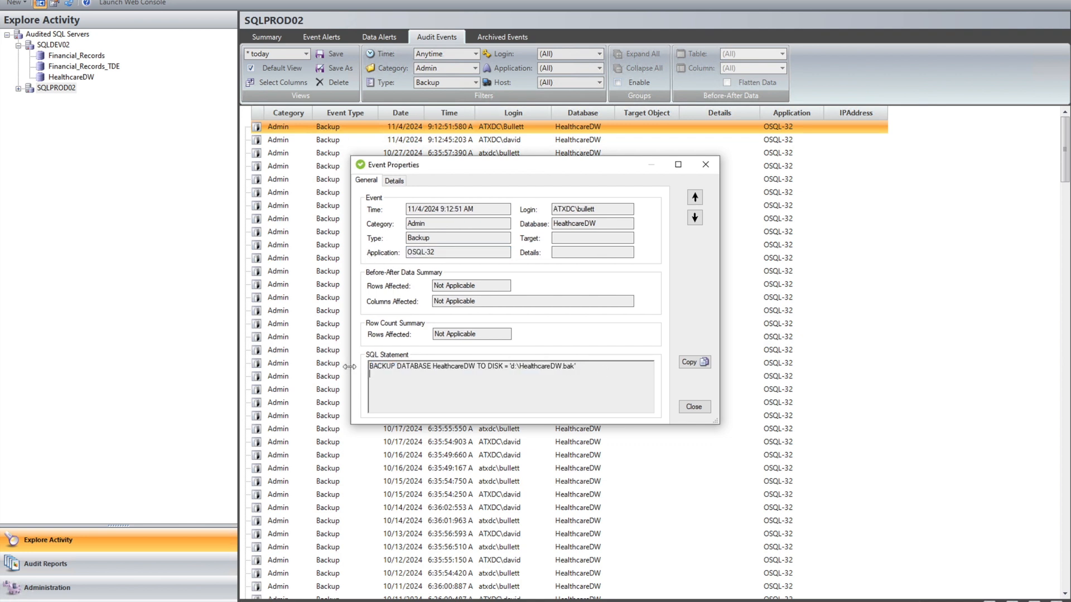
double_click(562, 366)
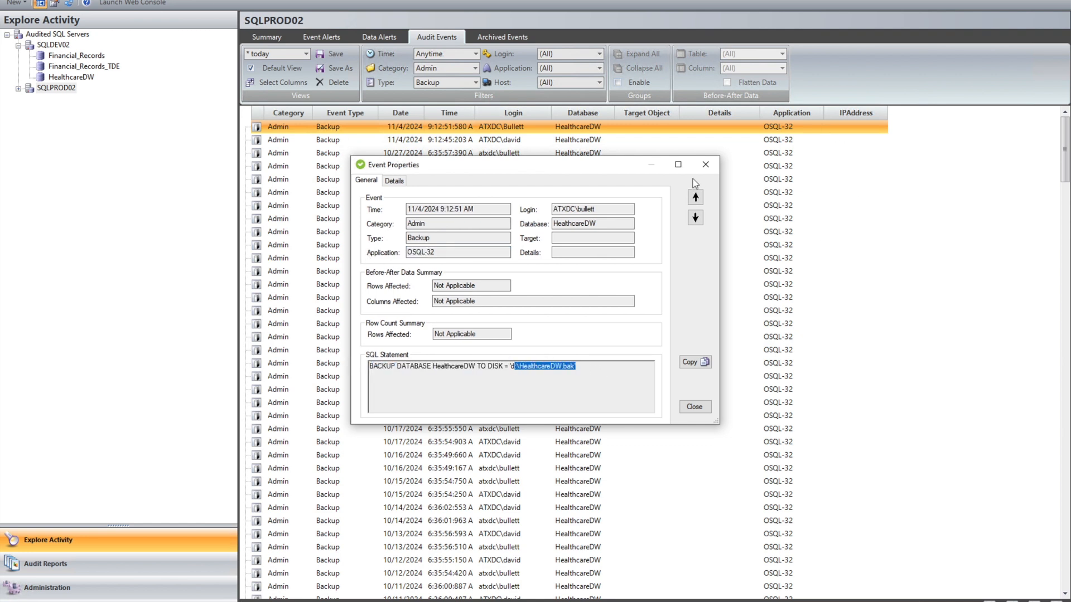
click(707, 168)
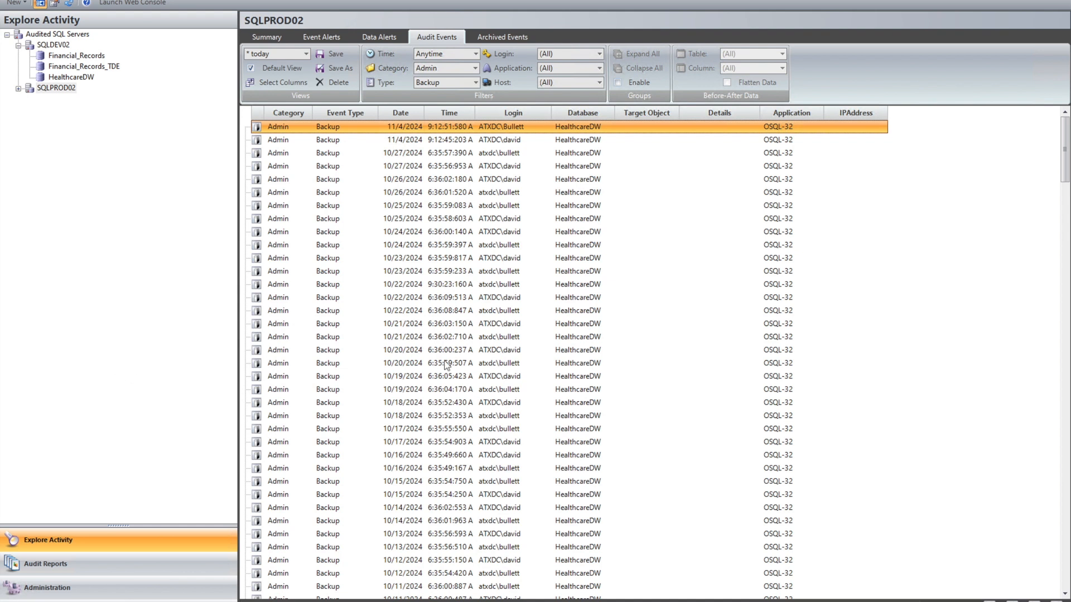
scroll(777, 259, down, 1)
scroll(800, 205, down, 10)
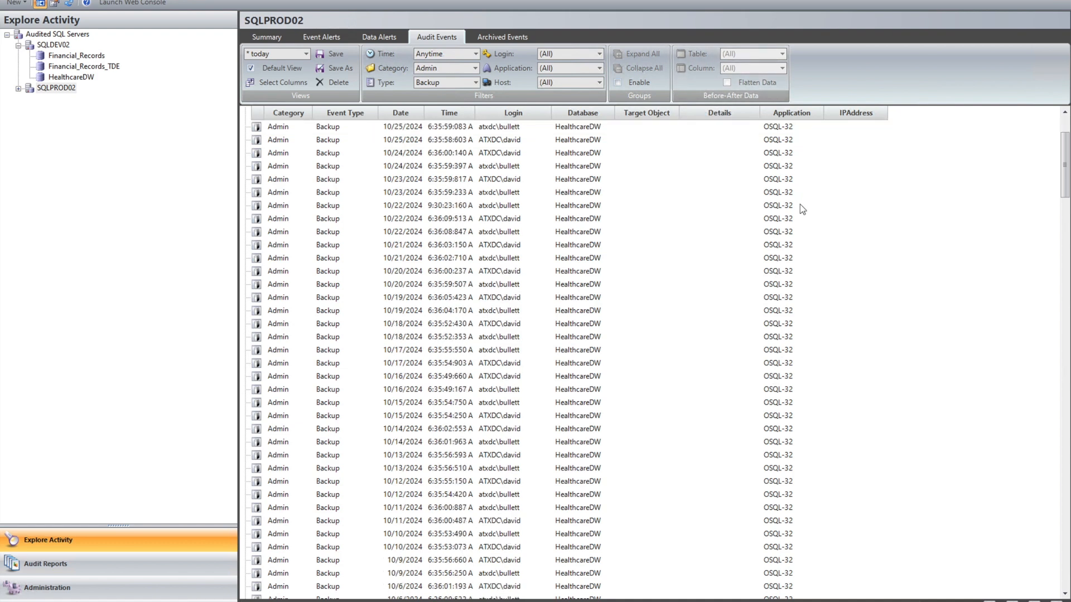
scroll(805, 360, up, 11)
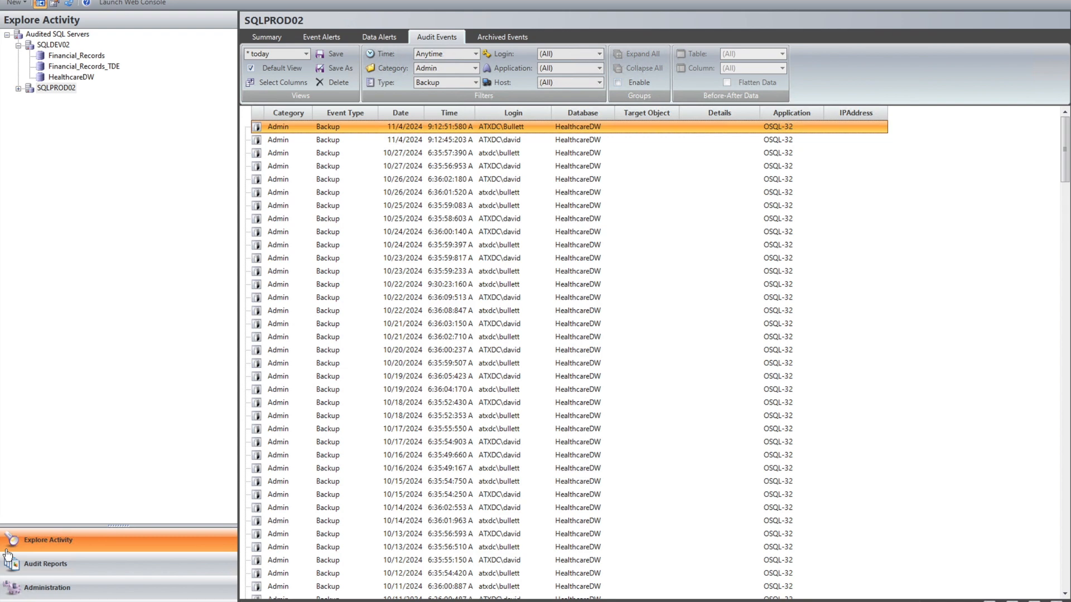
Open the "Good Backup - Full" audit event filter for editing and examine its event category and available event types
click(46, 592)
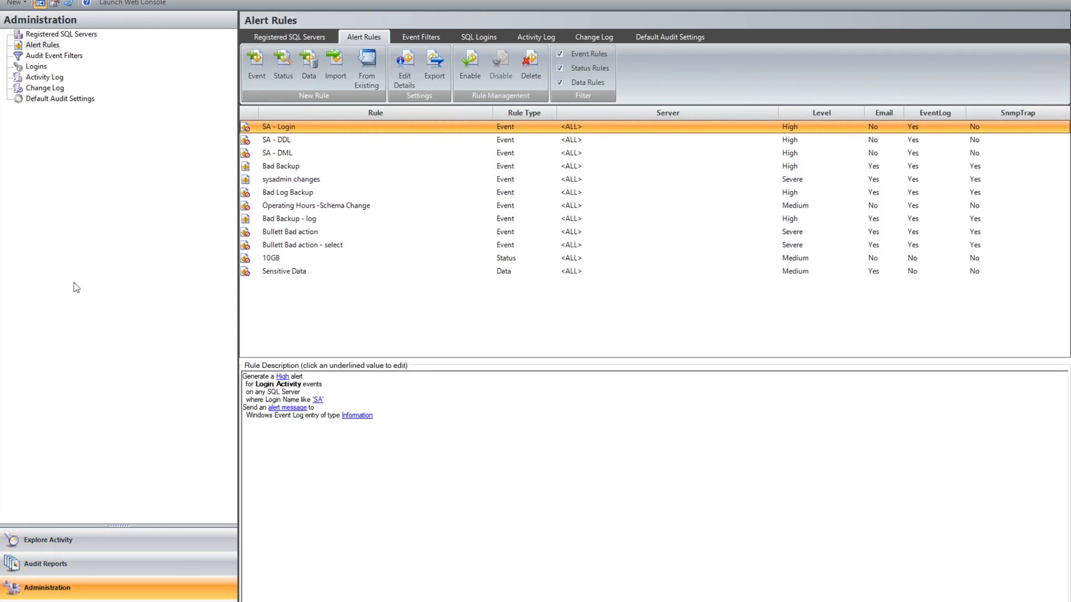
click(51, 56)
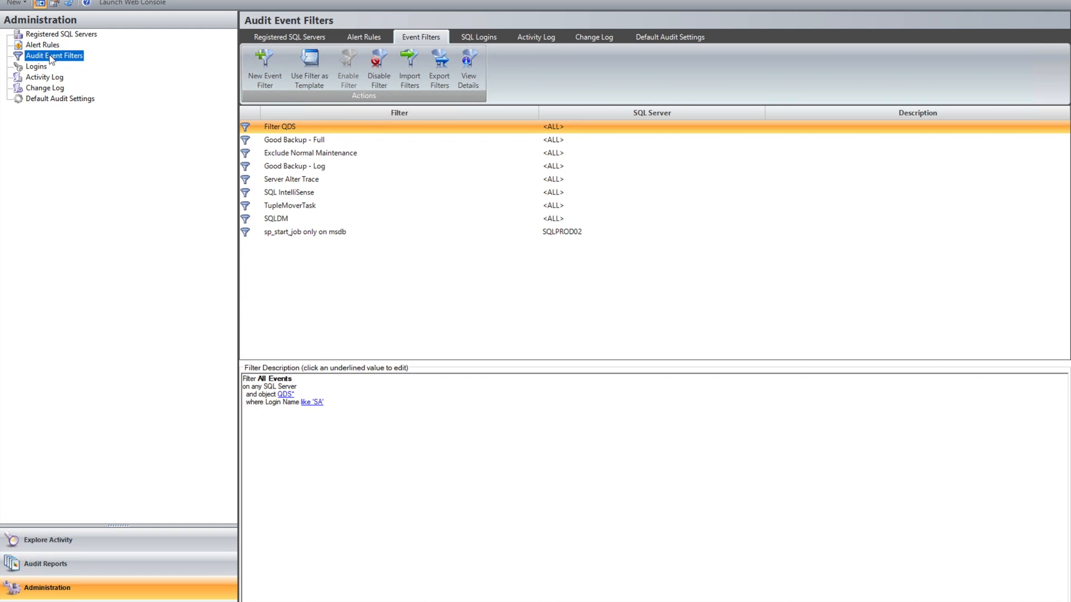
double_click(266, 140)
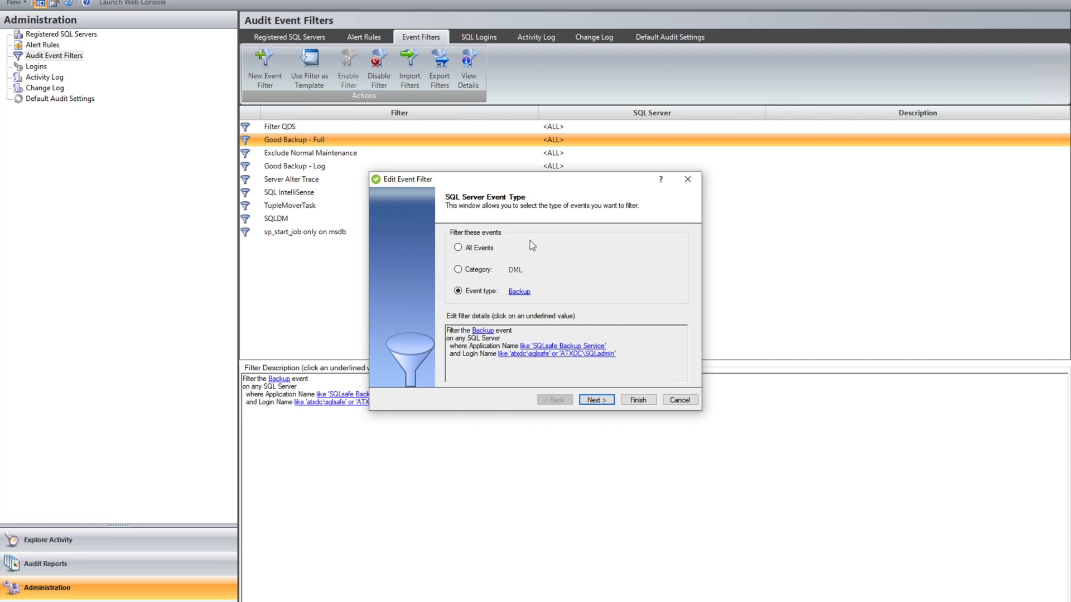
click(524, 296)
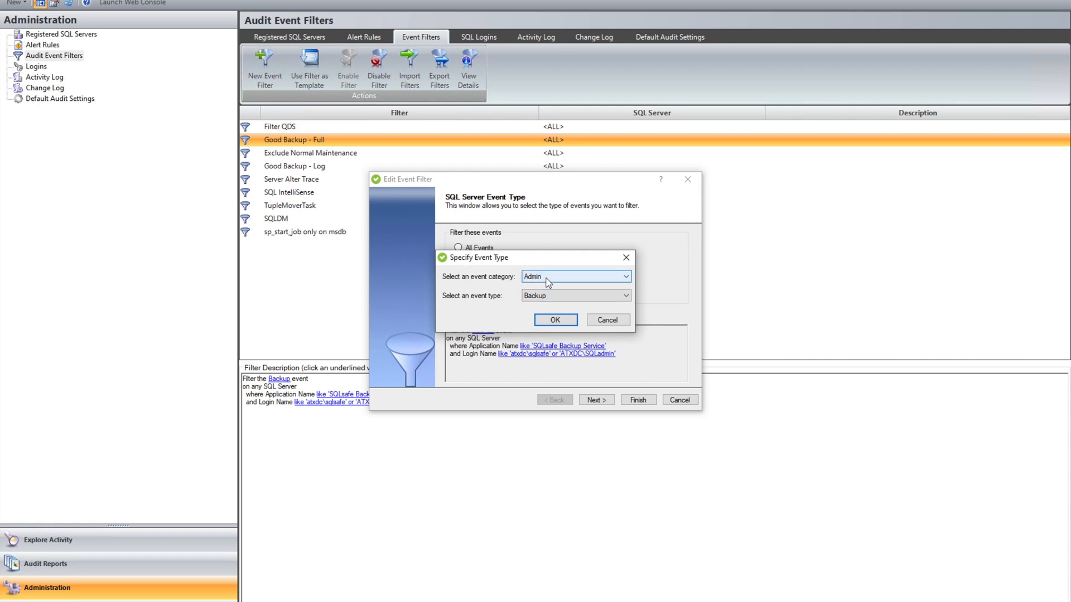
click(552, 300)
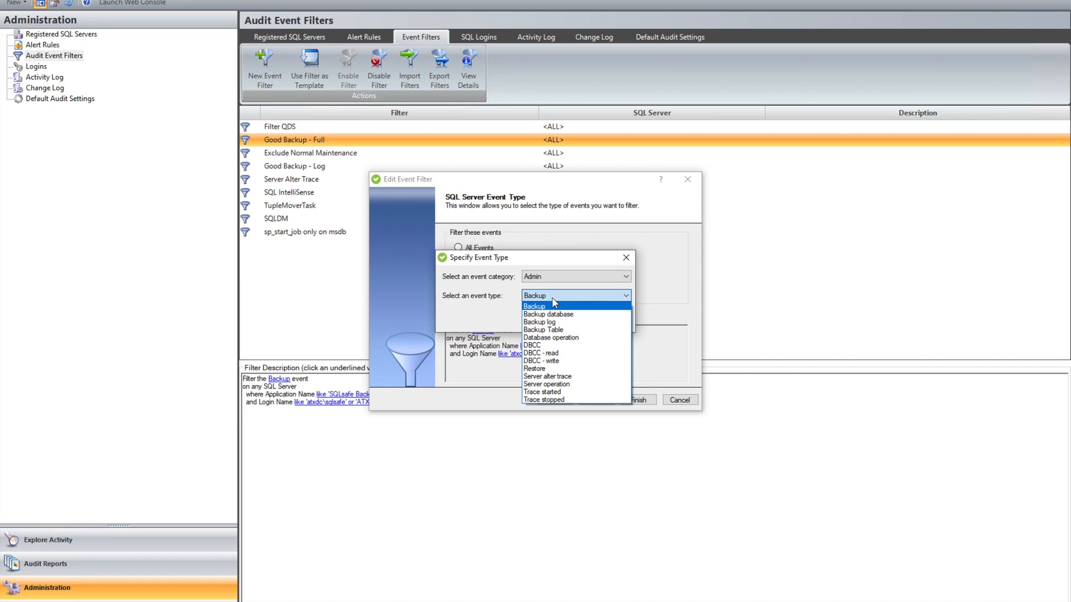
click(560, 267)
click(564, 317)
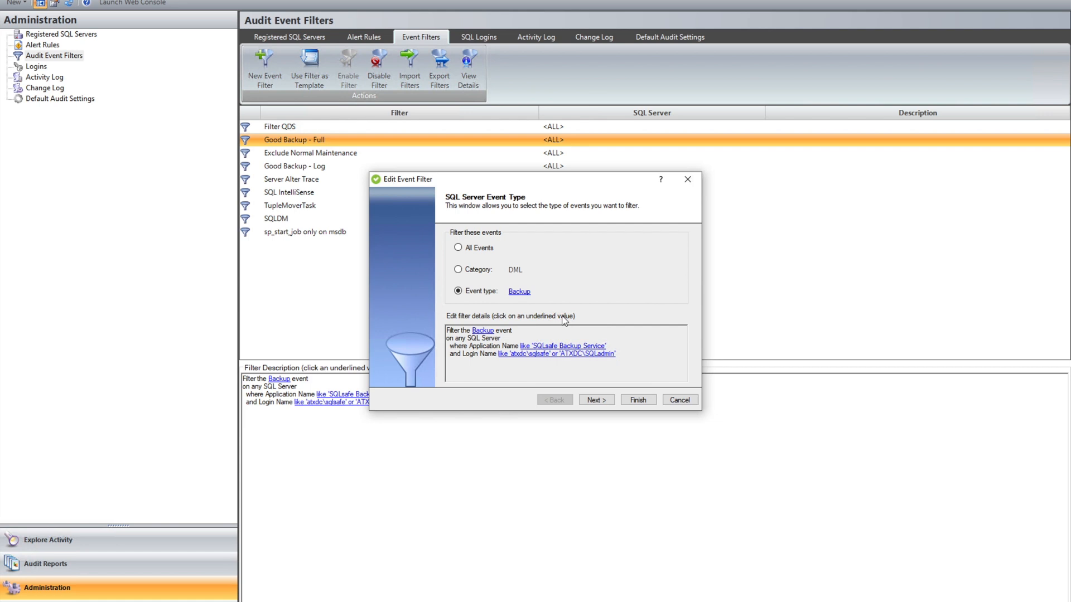
Go on to the filter's event source settings and examine the application names to match, leaving them unchanged
click(596, 401)
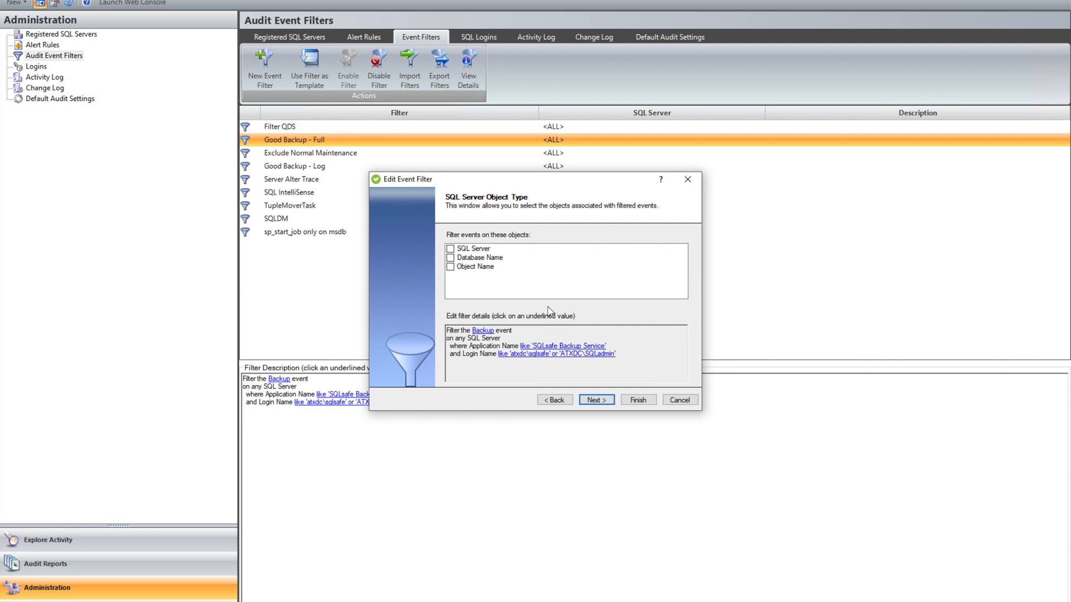
click(587, 400)
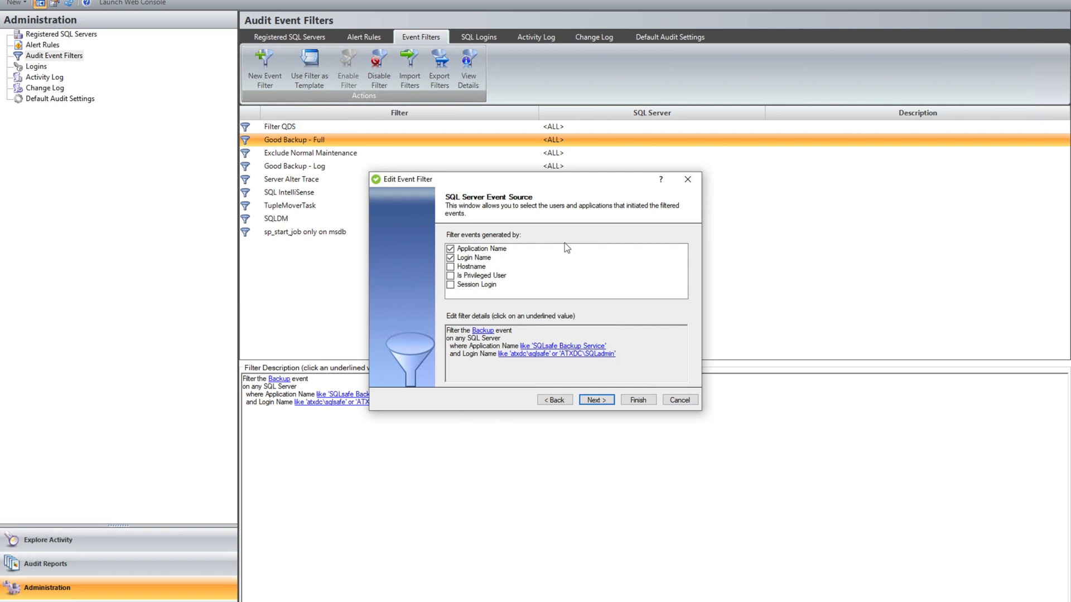
click(572, 346)
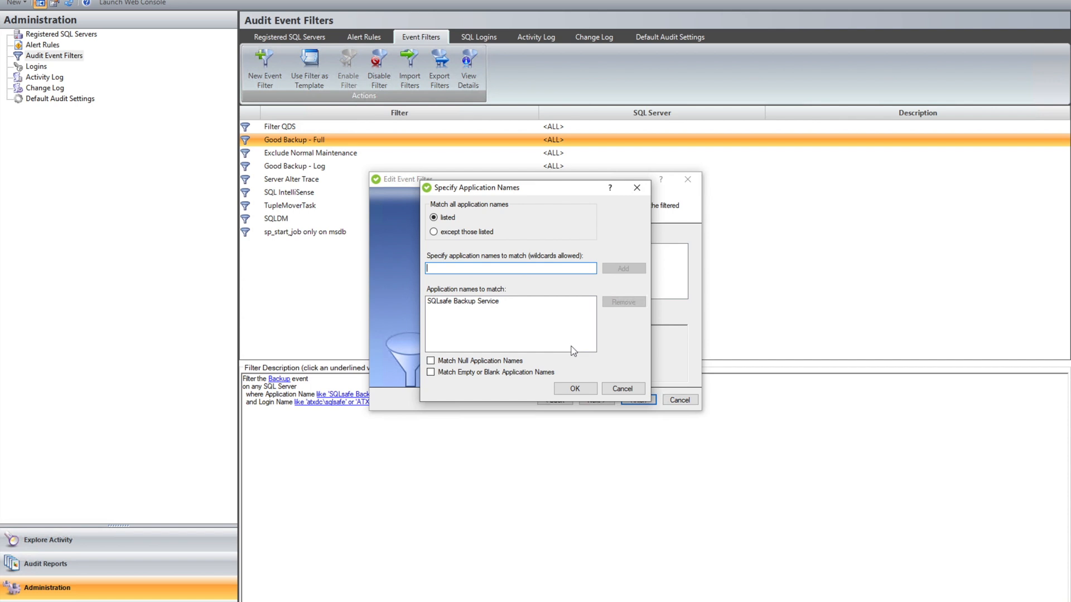
drag(522, 185, 696, 128)
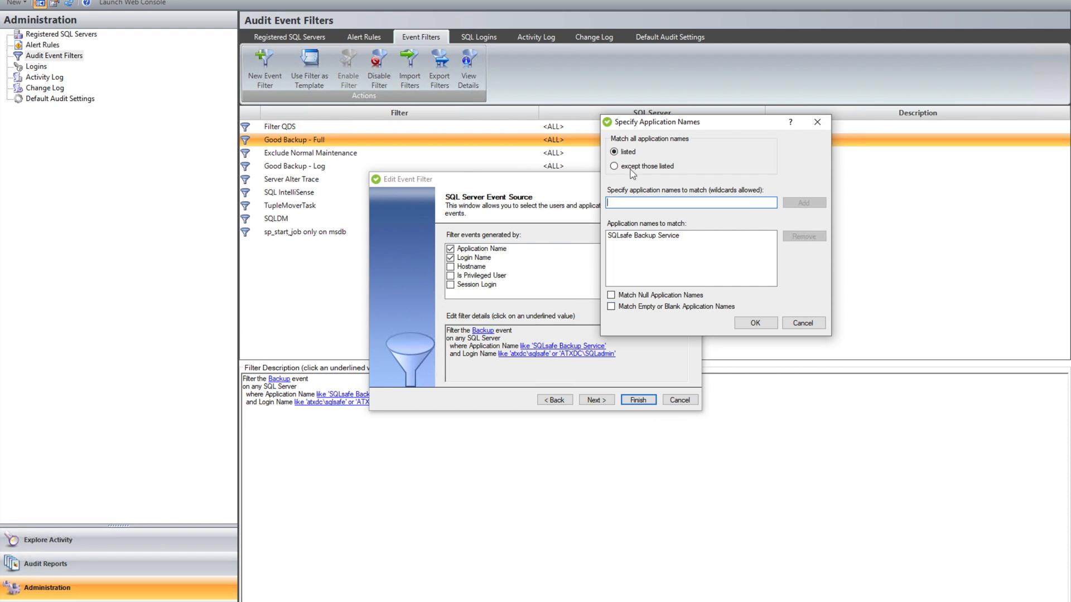
click(660, 237)
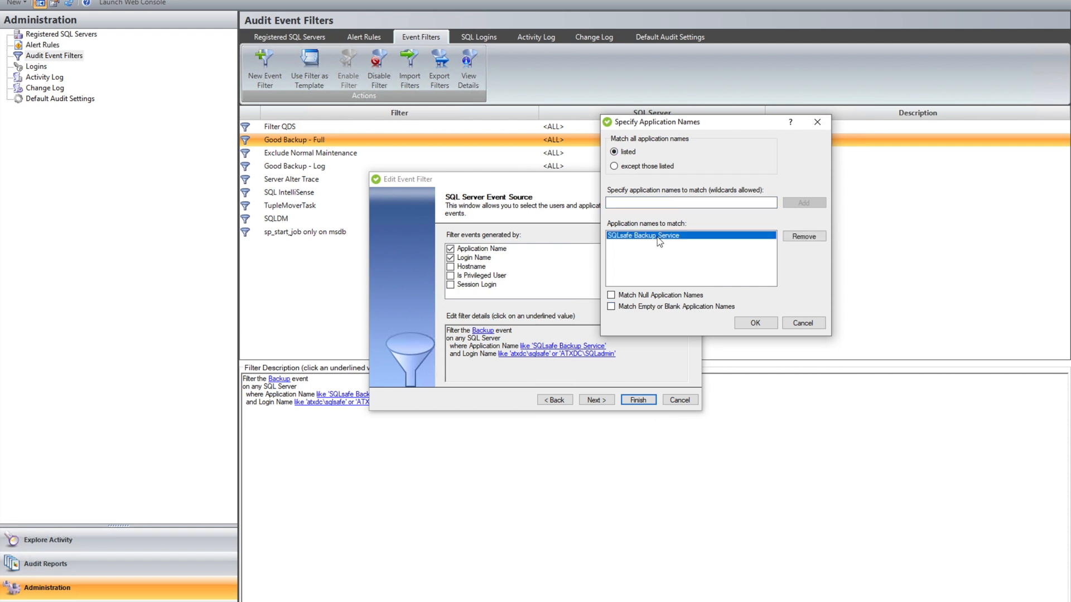
click(803, 324)
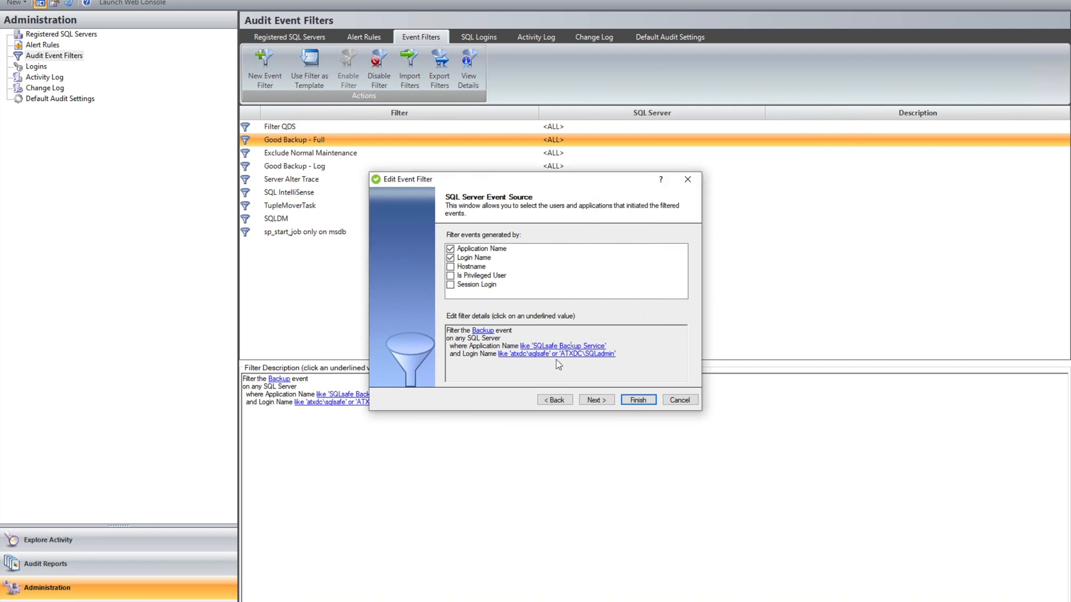
Review the login names and application names the filter matches, then exit the filter editor without saving
click(555, 354)
click(470, 319)
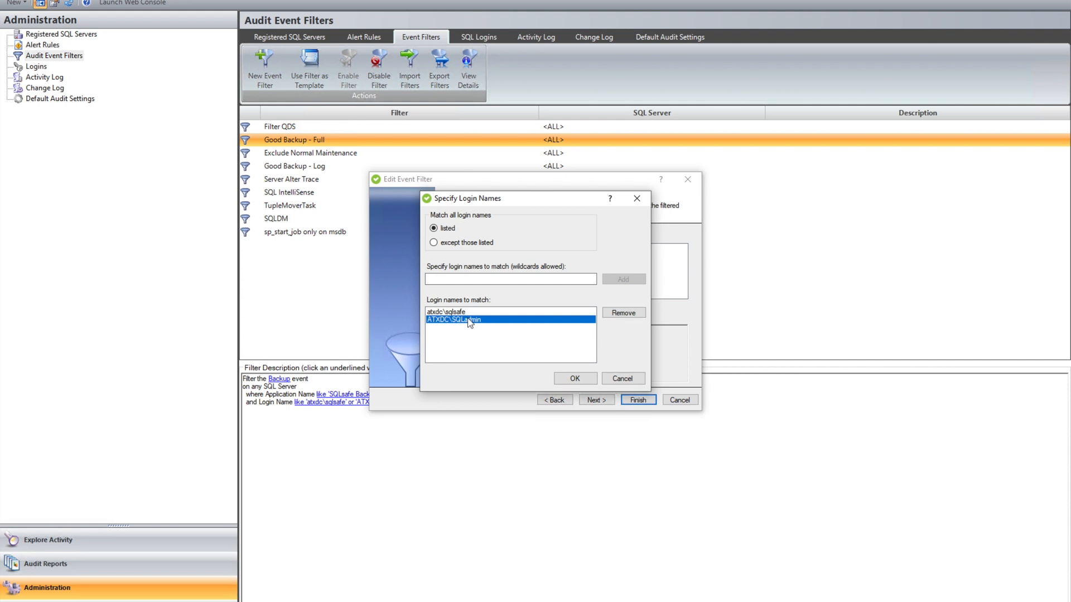
click(637, 198)
click(590, 347)
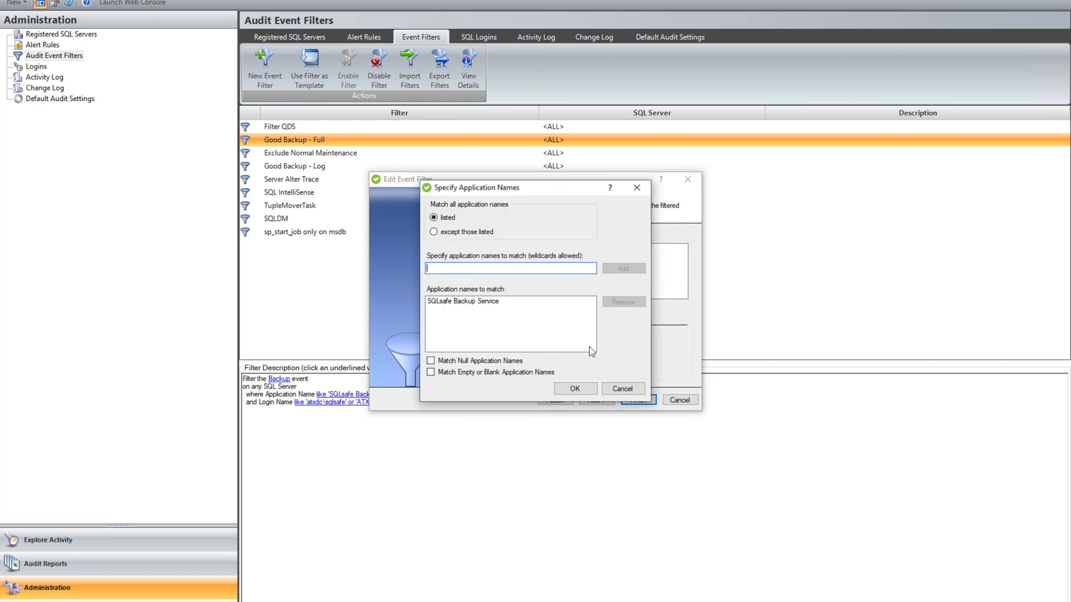
click(623, 390)
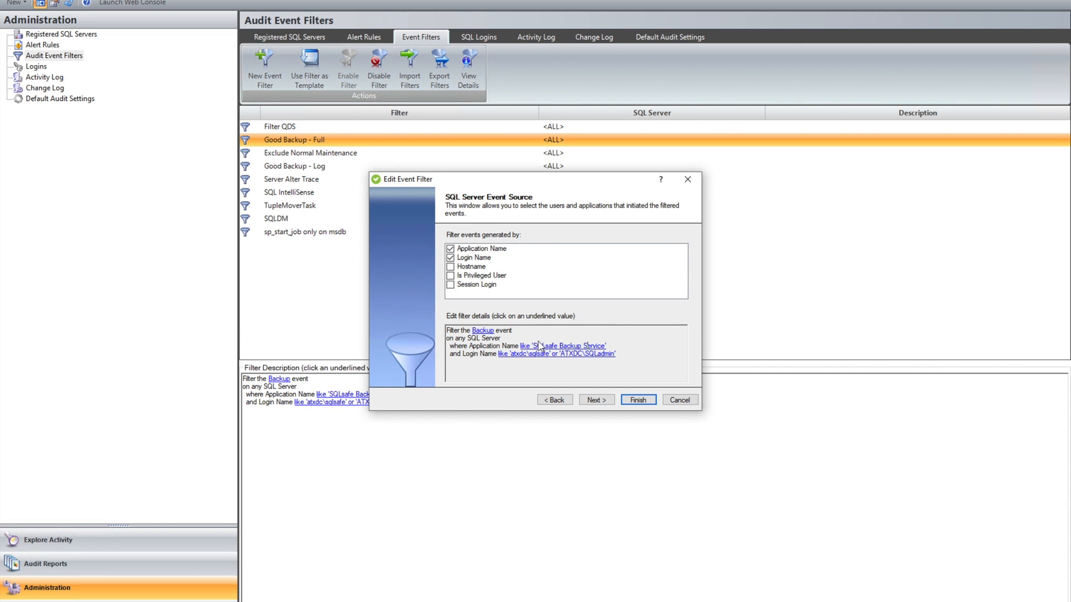
click(675, 400)
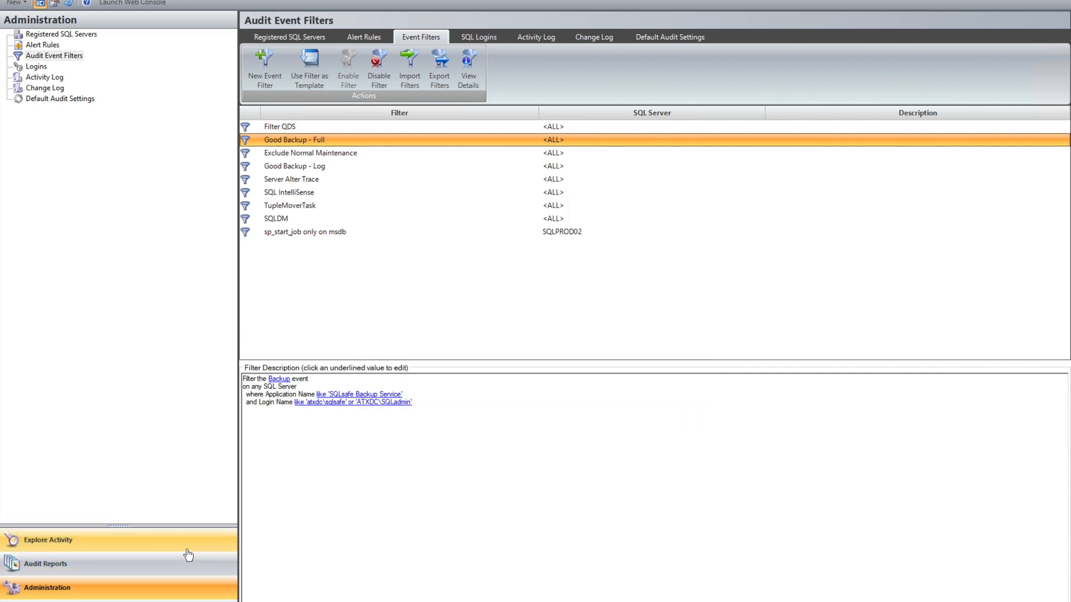
Return to the SQLPROD02 audit events and check the application recorded for the newest backup event
click(187, 541)
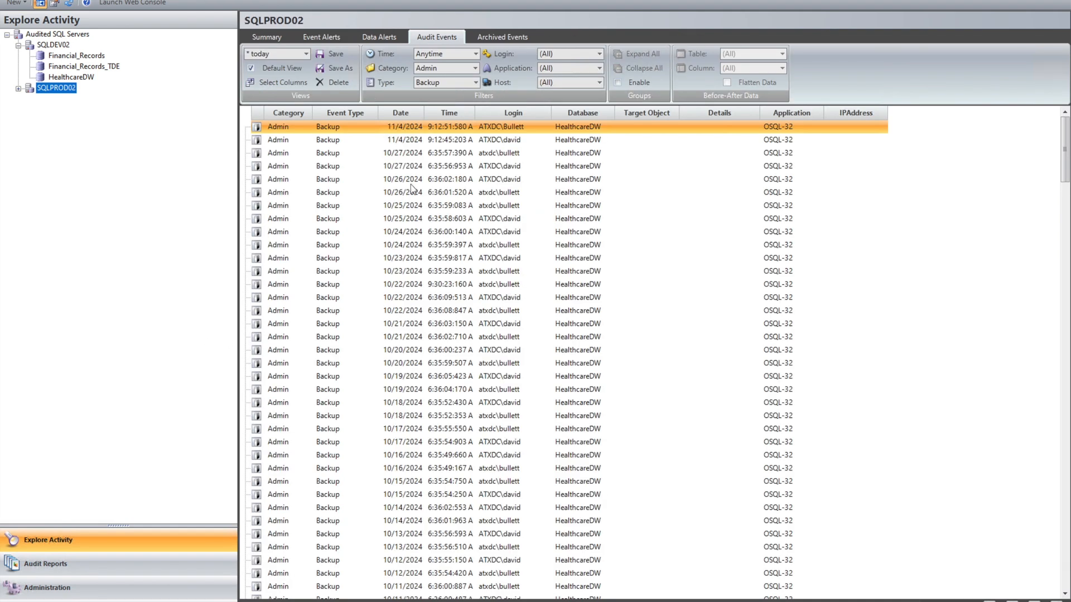
click(377, 127)
double_click(377, 129)
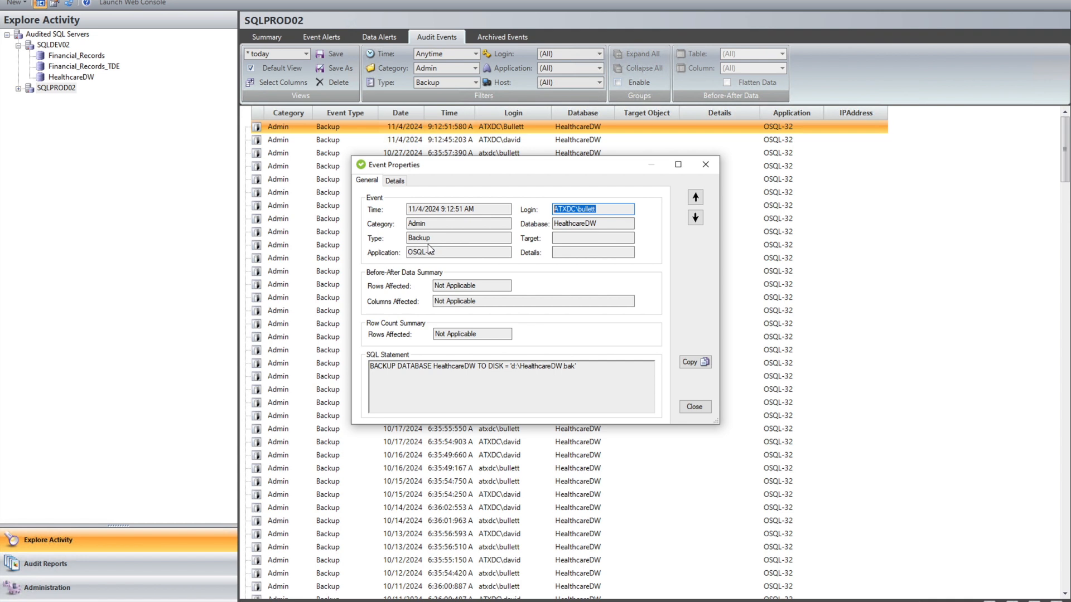
click(474, 253)
key(ctrl+a)
click(705, 164)
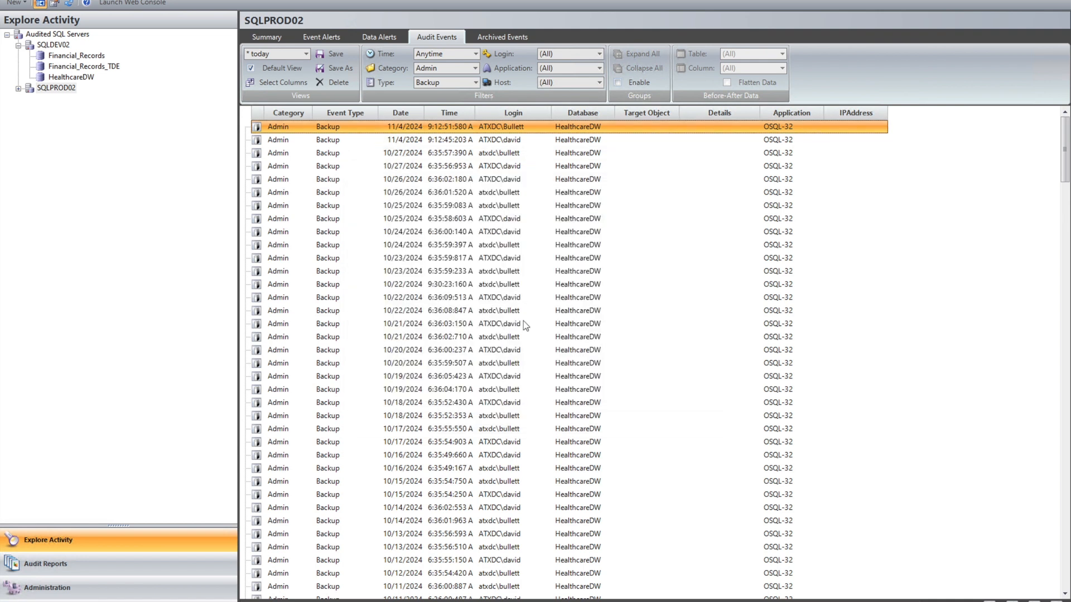
View the audit report list, then inspect the "Bad Backup" alert rule's event type and alert actions without changing them
click(139, 569)
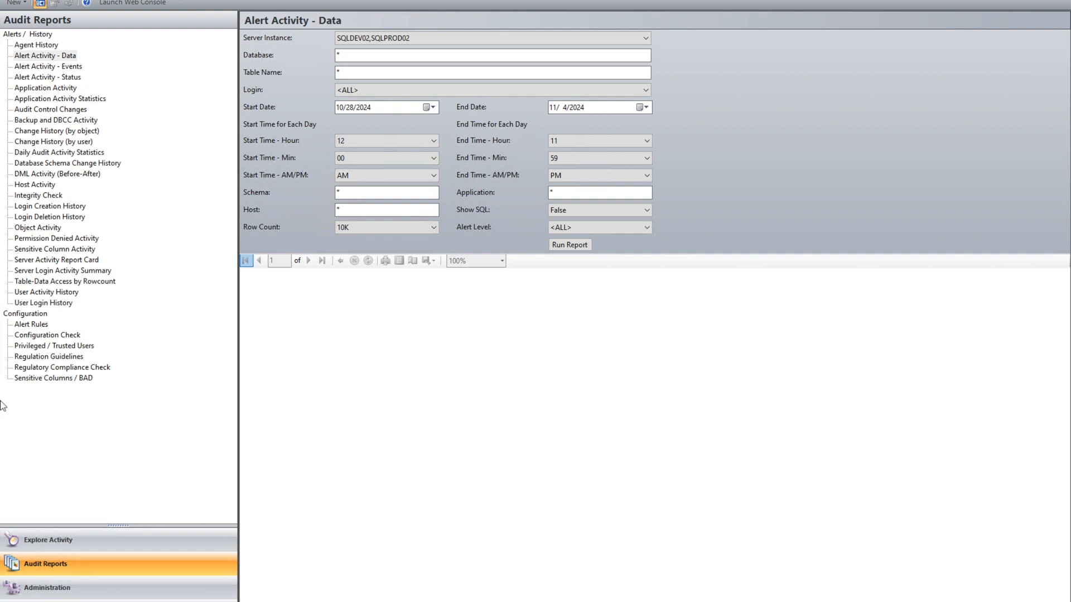
click(76, 593)
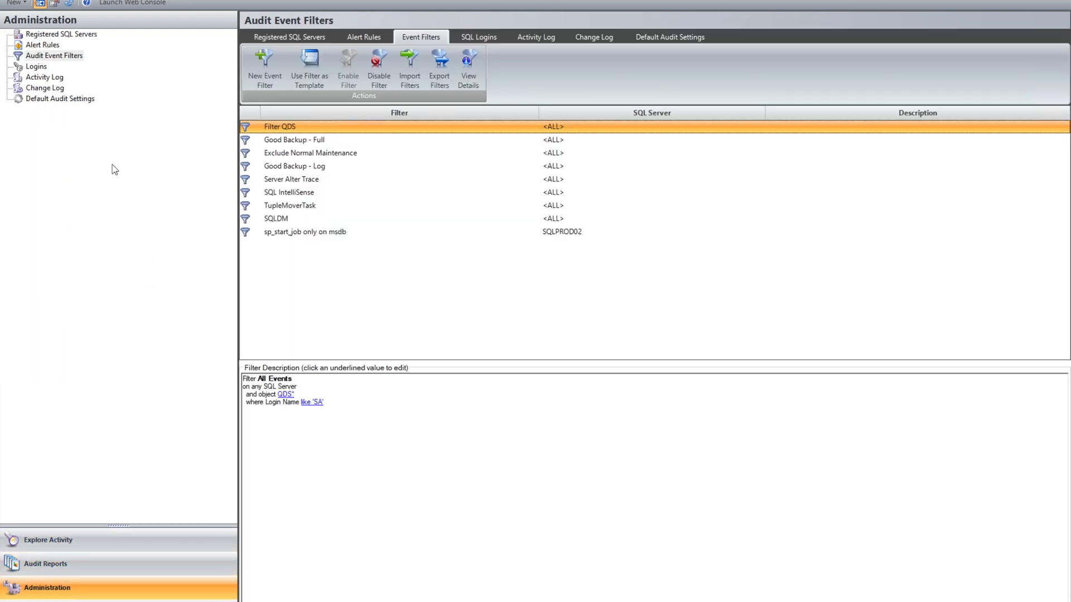
click(55, 46)
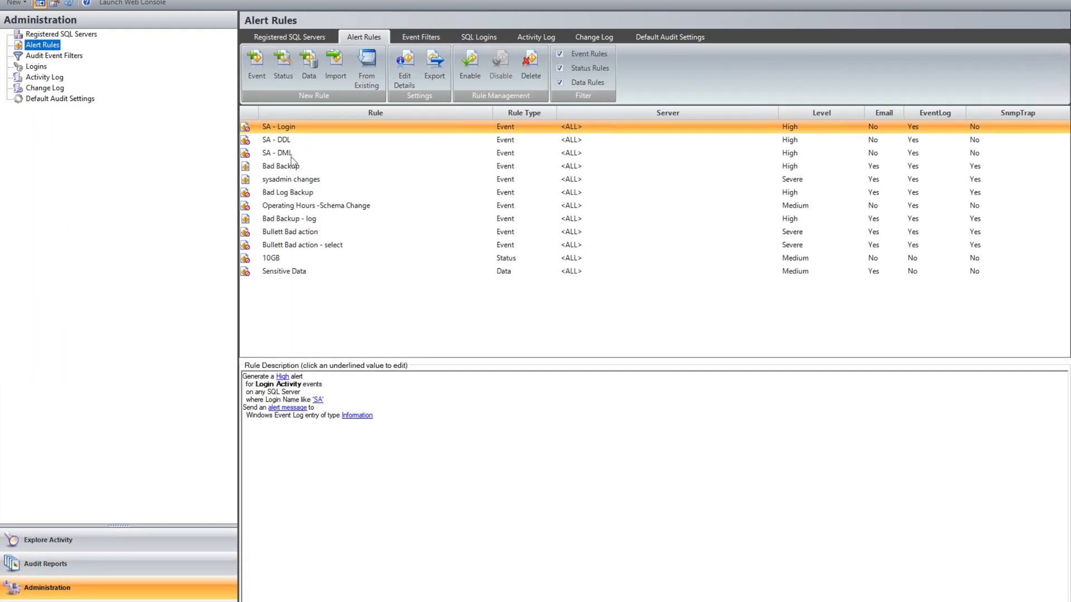
double_click(287, 167)
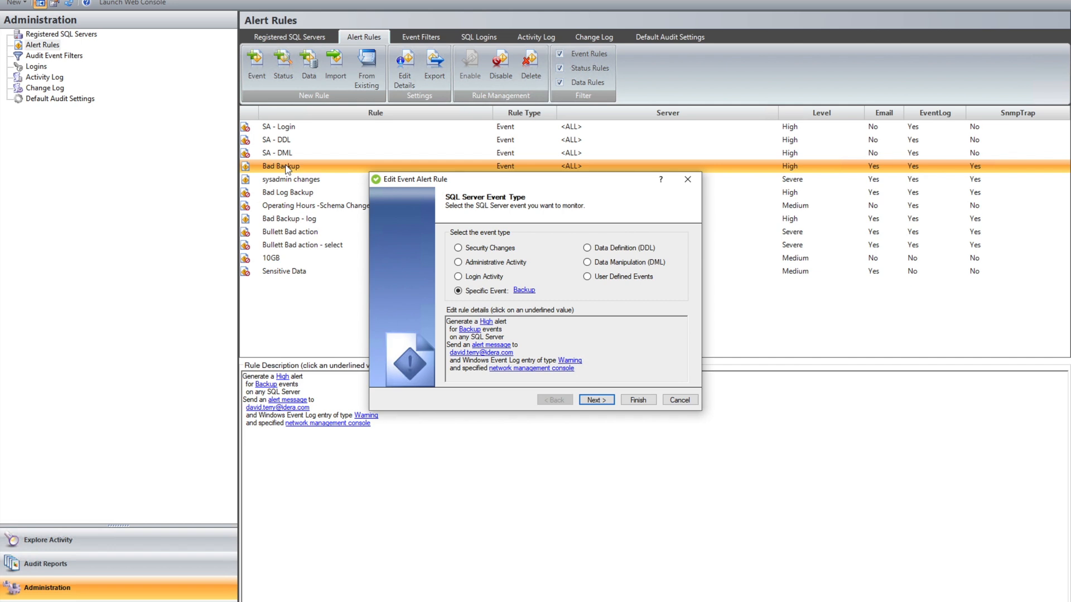
click(687, 179)
Revisit the SQLPROD02 audit events and the audit report list, ending on the SQLPROD02 backup events
click(158, 540)
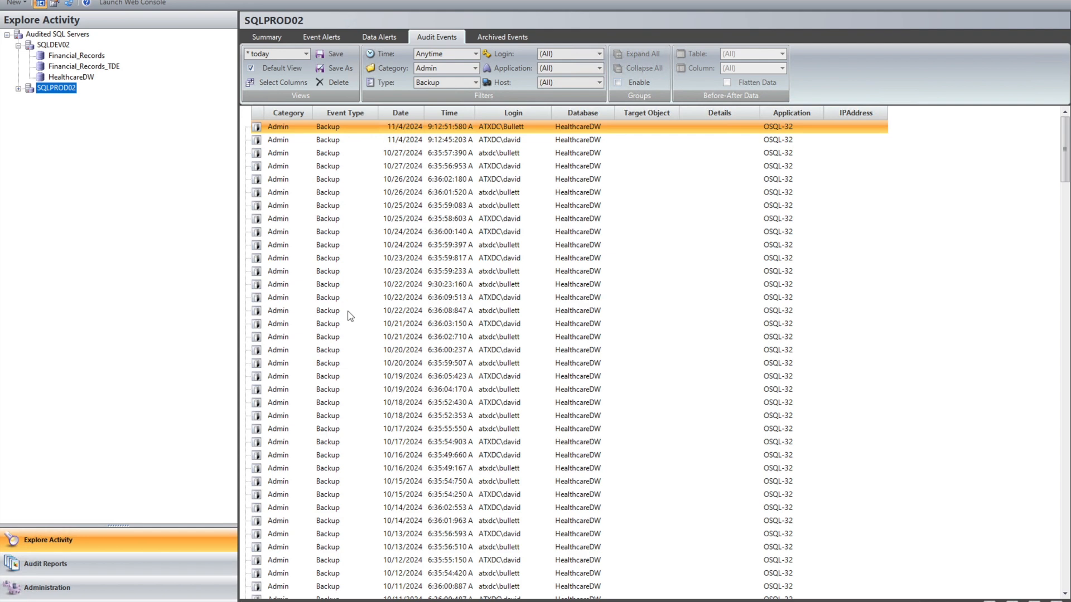
click(58, 569)
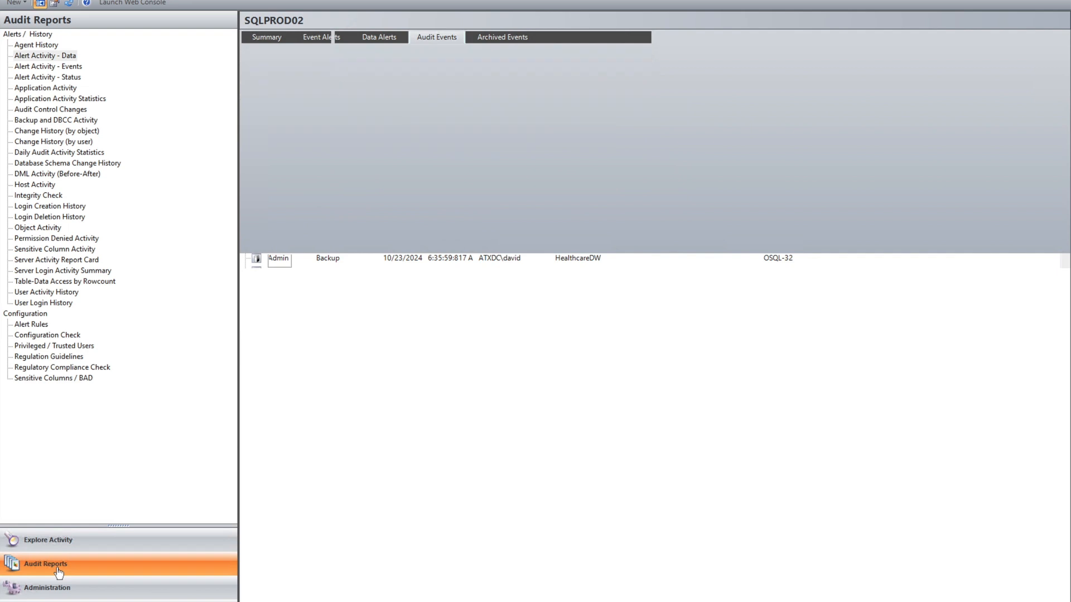
click(67, 540)
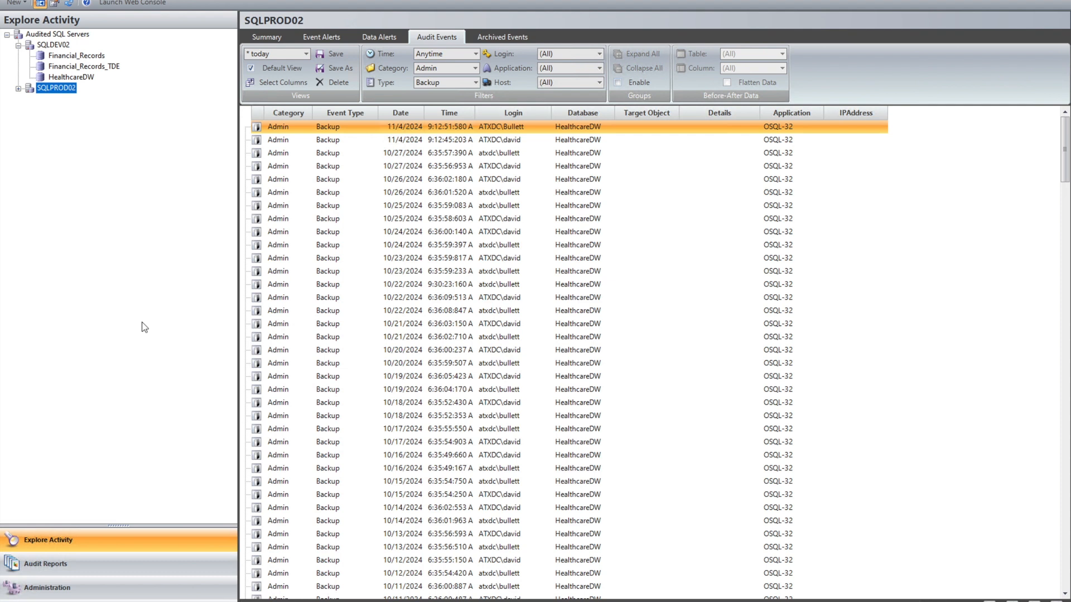
Check which audited activities are set in SQLPROD02's server properties, including Administrative Actions, then close the properties without changes
right_click(71, 91)
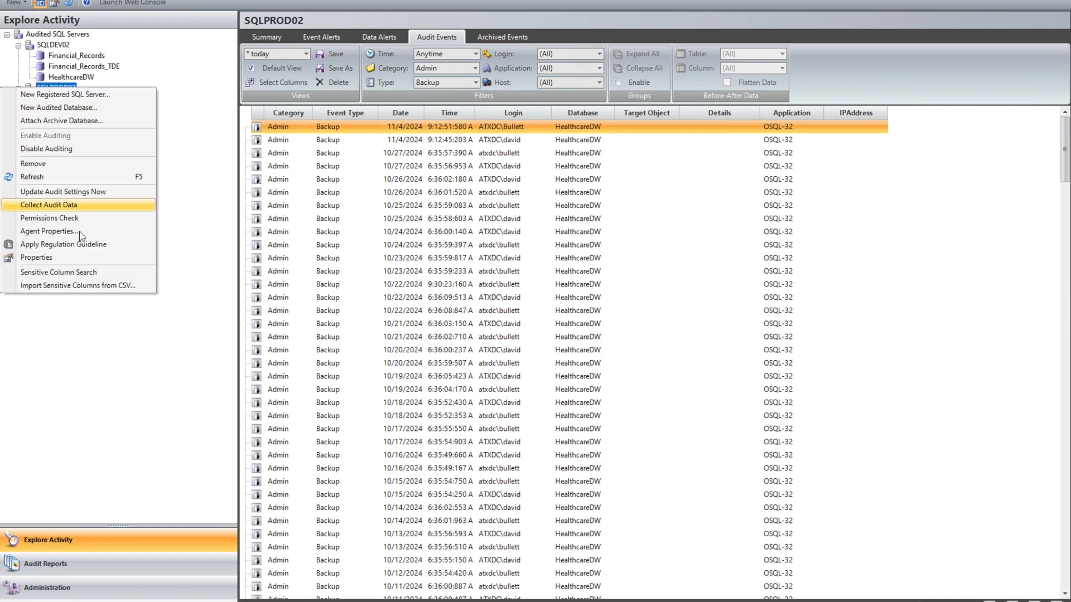
click(80, 258)
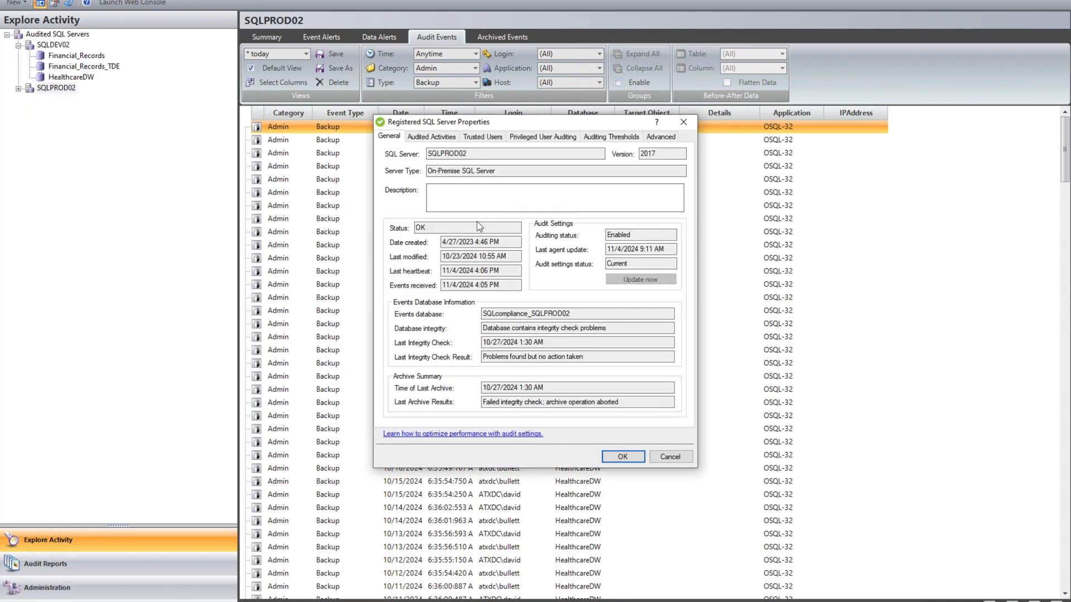
click(439, 138)
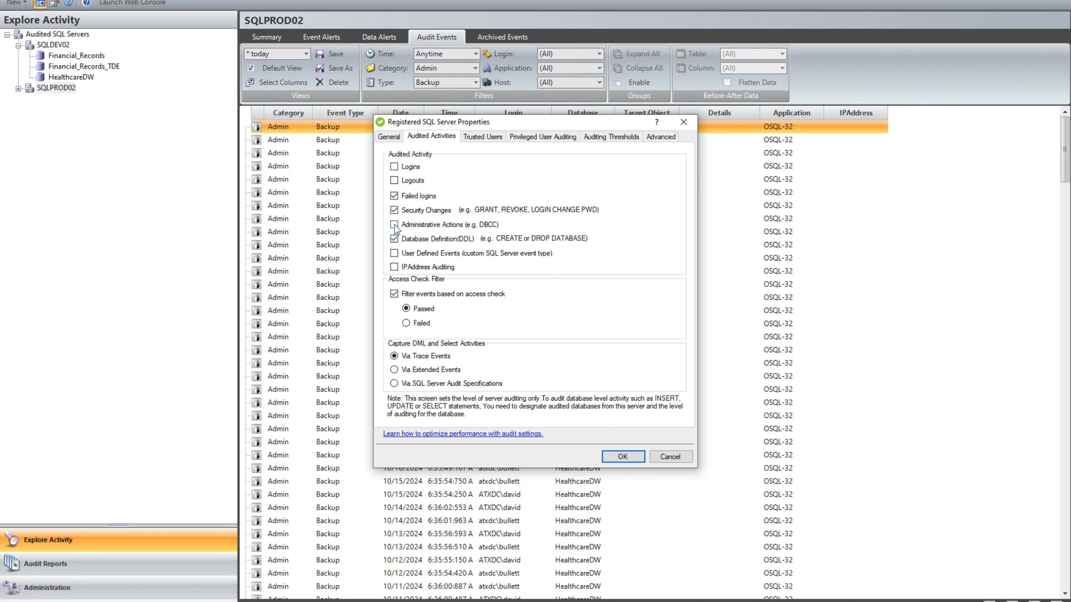
click(683, 122)
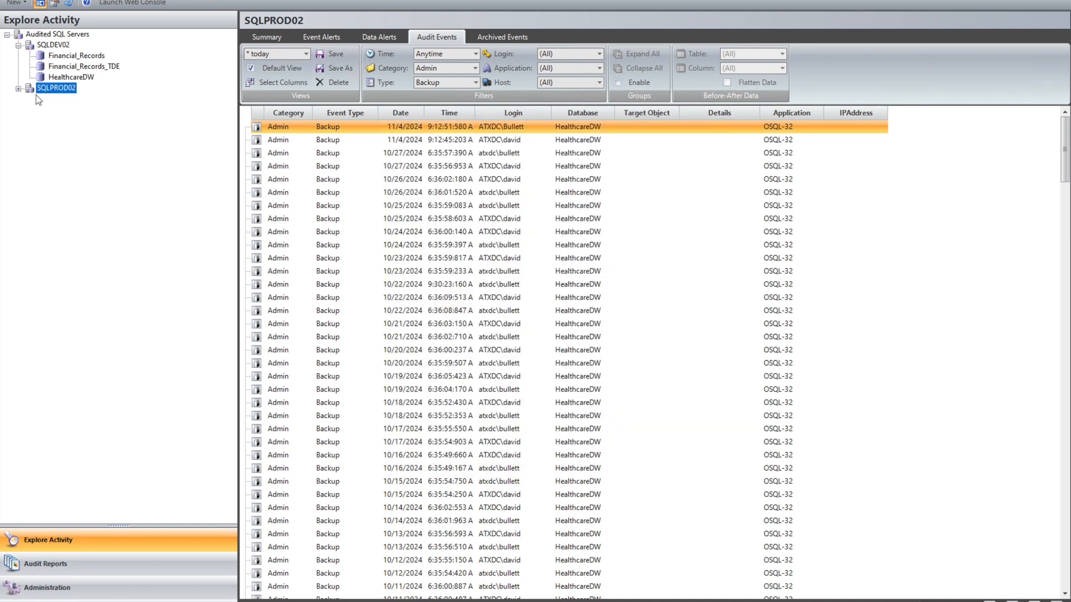
Check the audited activities in the properties of SQLPROD02's Financial_Records database without changing them, then return to the SQLPROD02 audit events
click(18, 89)
right_click(76, 98)
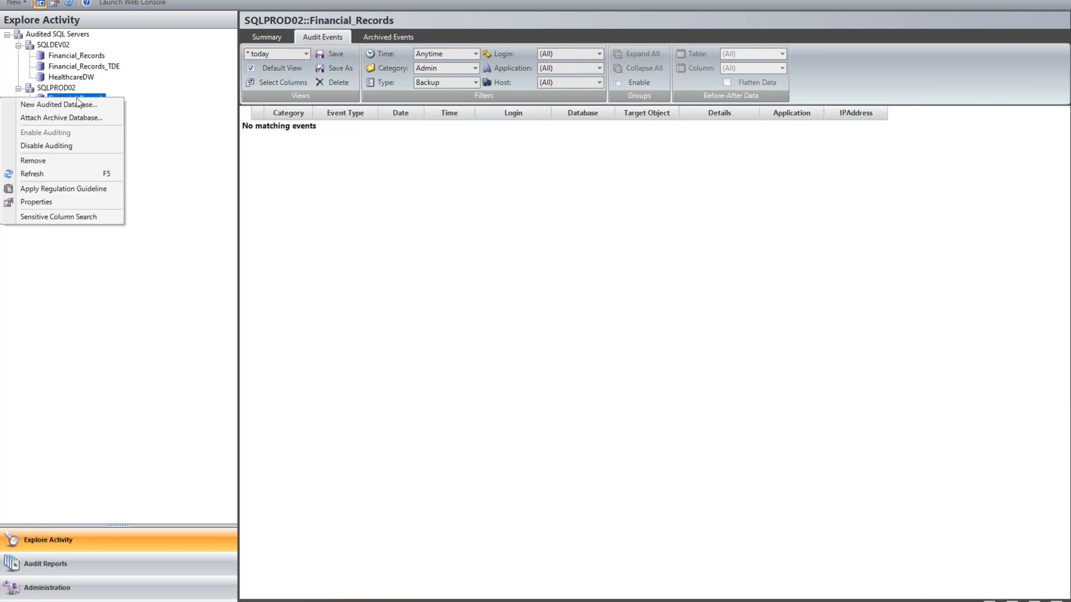
click(43, 204)
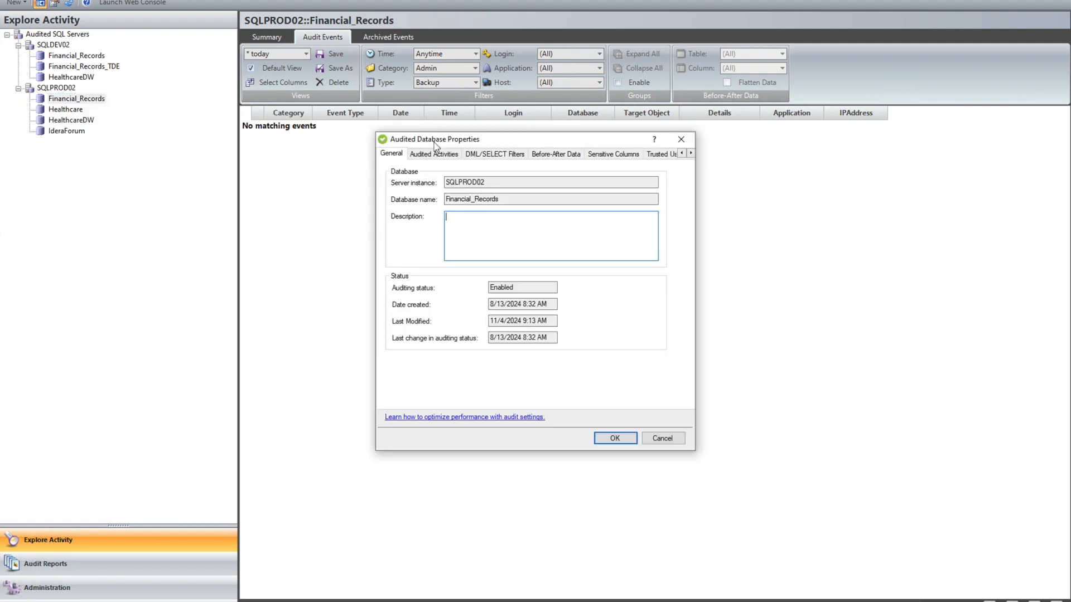
click(433, 155)
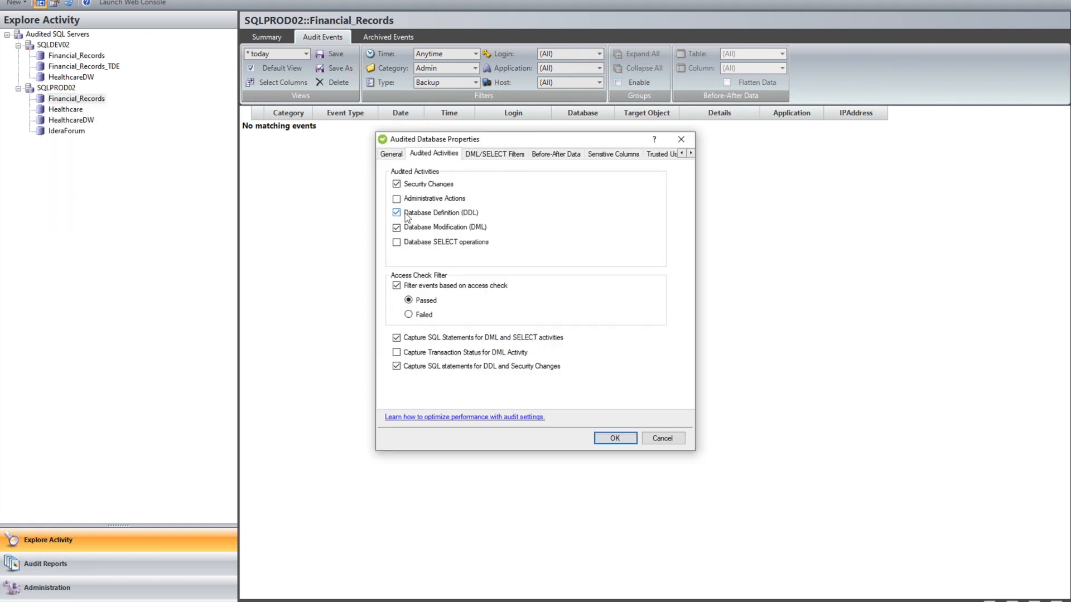
click(681, 139)
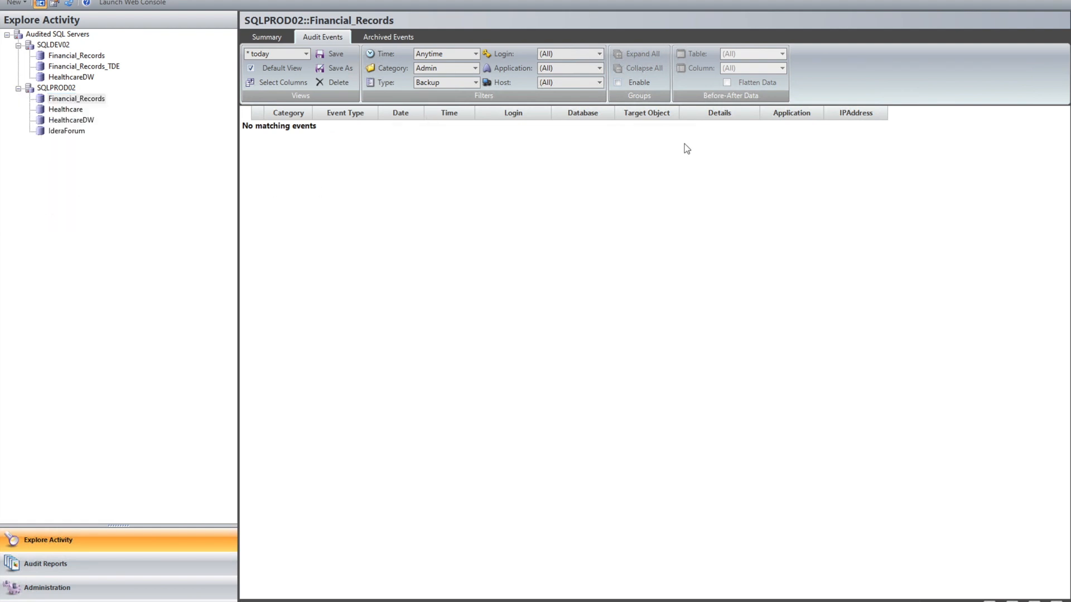
click(56, 88)
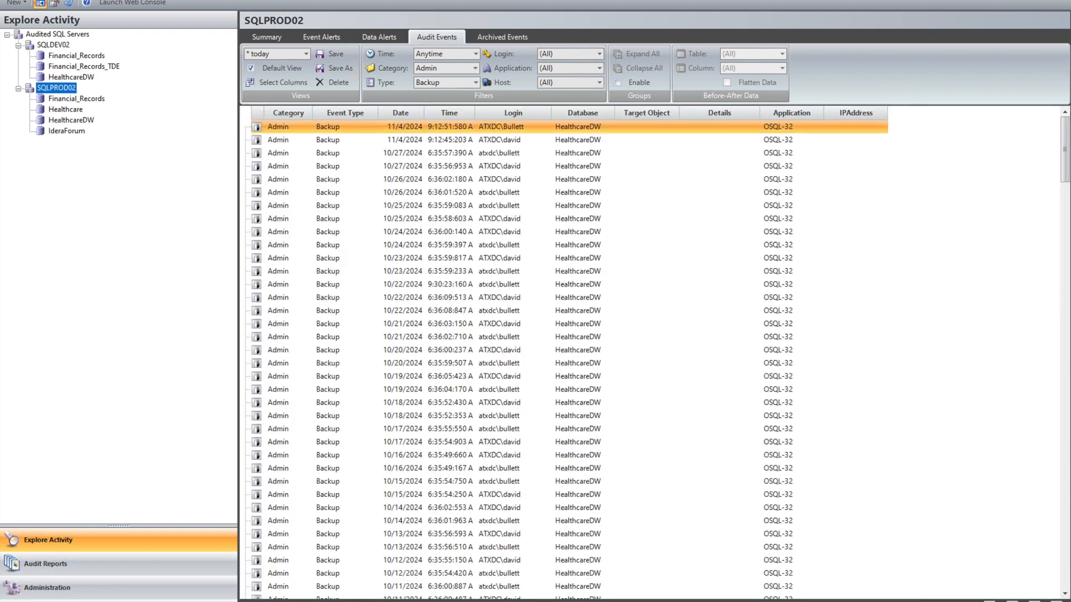